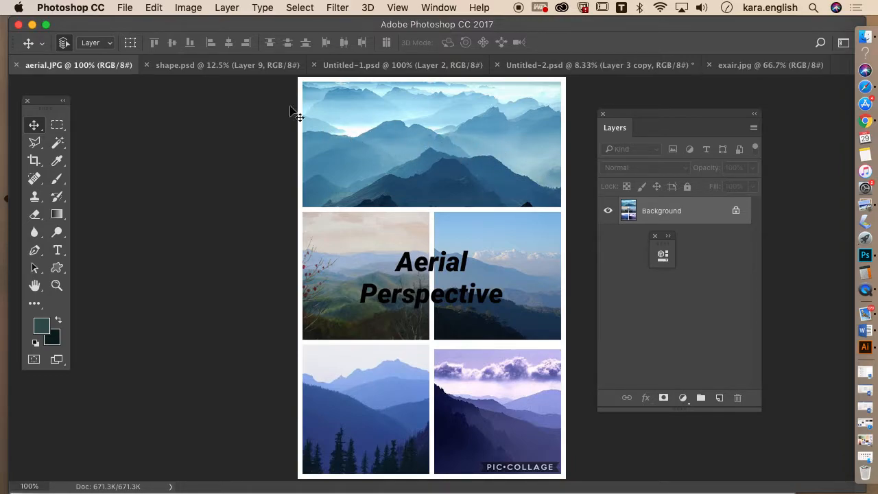
# Open the Untitled-2.psd mountain scene and duplicate Layer 4 under its default copy name within the same document.
pyautogui.click(552, 67)
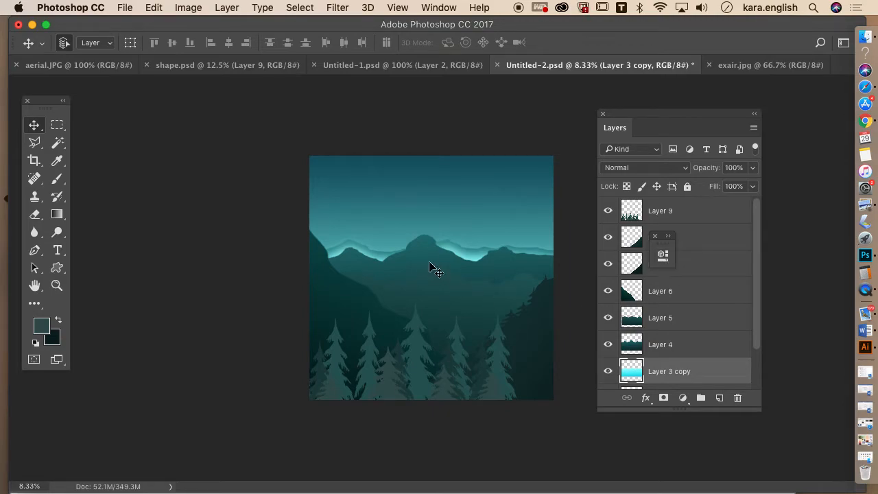
pyautogui.click(686, 345)
pyautogui.click(685, 346)
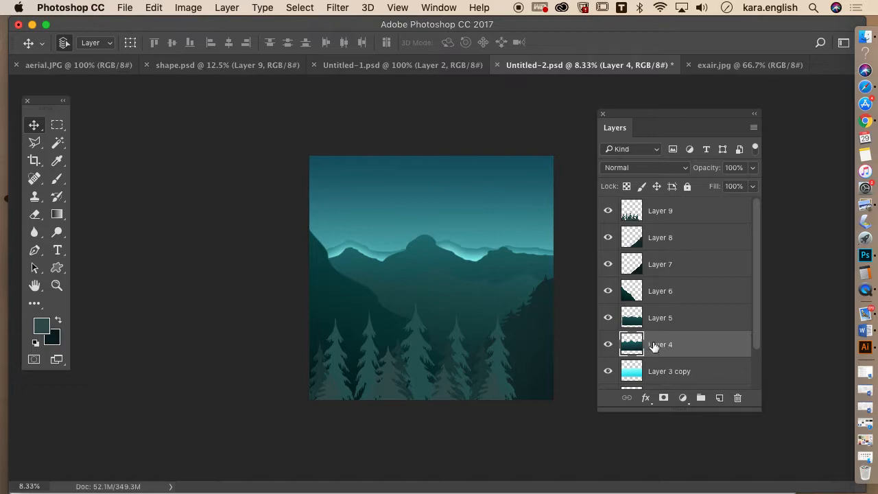
pyautogui.rightClick(675, 340)
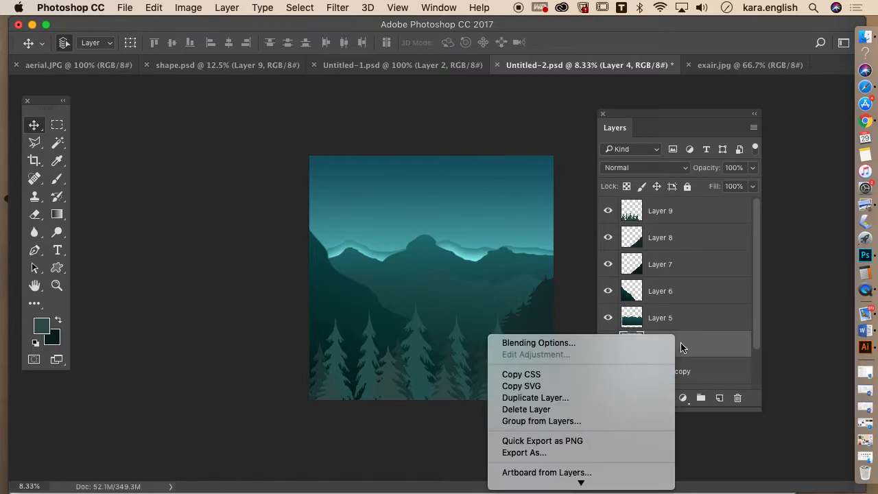
pyautogui.click(627, 397)
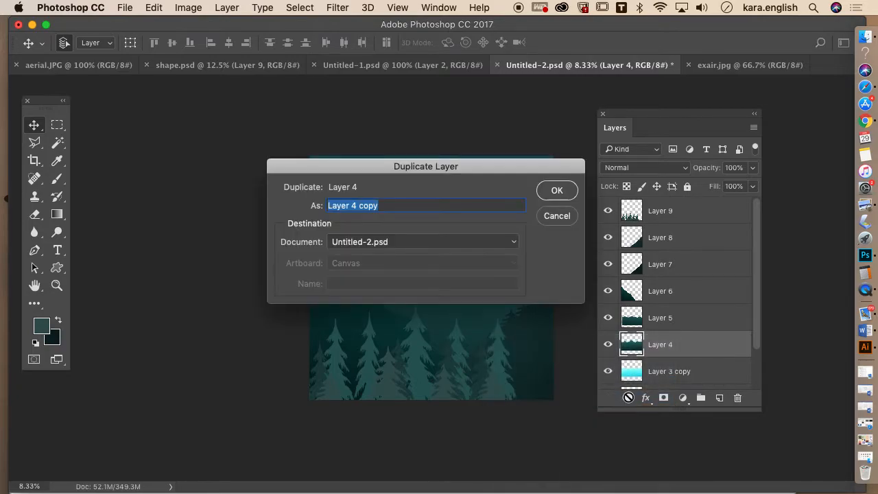
pyautogui.click(559, 192)
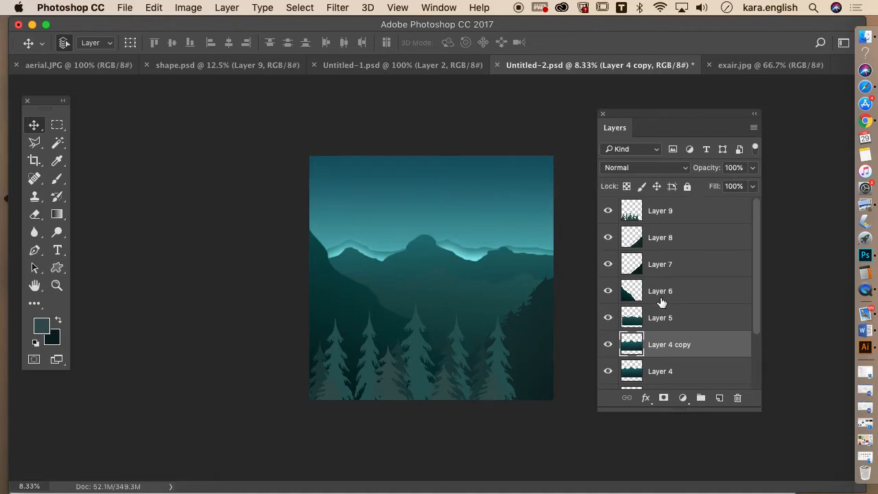
# Strongly brighten Layer 4 copy with a Brightness/Contrast adjustment, raising only the brightness close to its maximum.
pyautogui.click(185, 7)
pyautogui.moveTo(192, 45)
pyautogui.click(350, 46)
pyautogui.moveTo(569, 199); pyautogui.dragTo(633, 198)
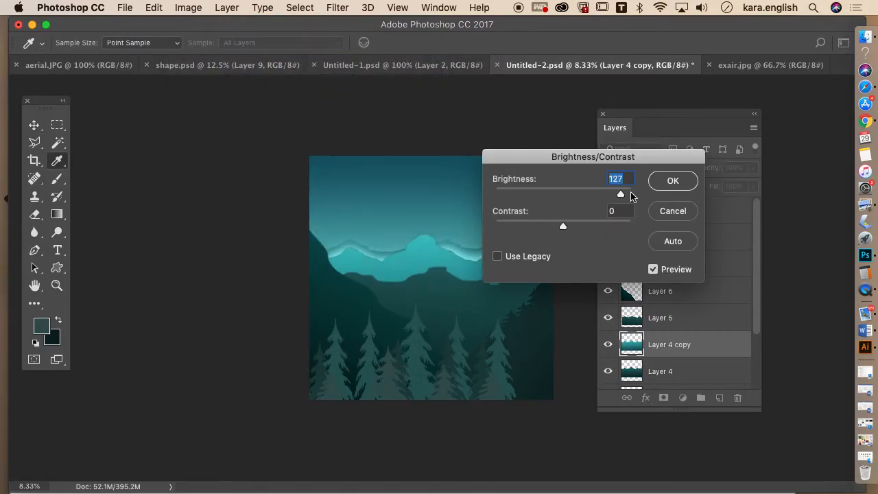
pyautogui.click(684, 184)
# Apply a second Brightness/Contrast adjustment to Layer 4 copy with brightness 36 and contrast 0.
pyautogui.click(188, 7)
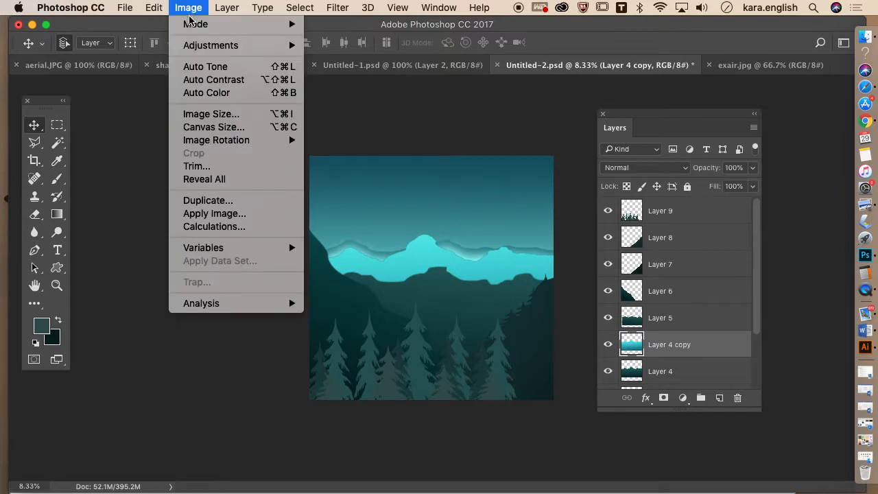
pyautogui.moveTo(193, 52)
pyautogui.click(325, 46)
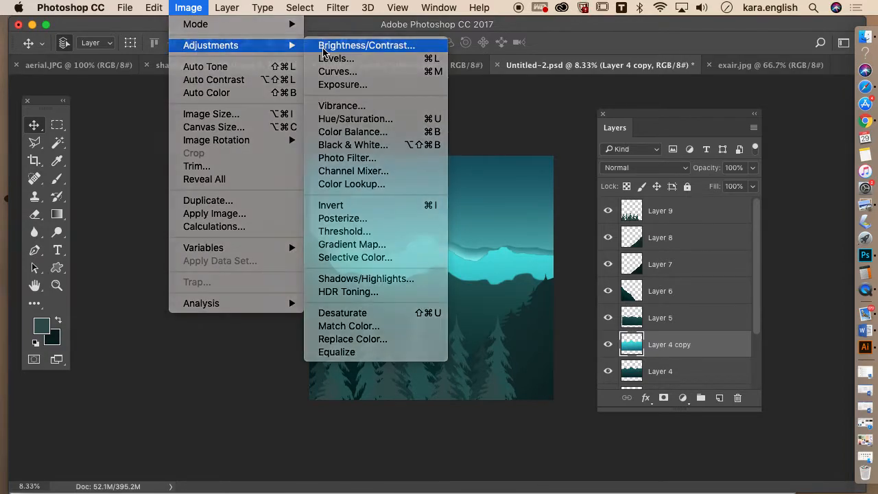
pyautogui.moveTo(564, 195); pyautogui.dragTo(579, 194)
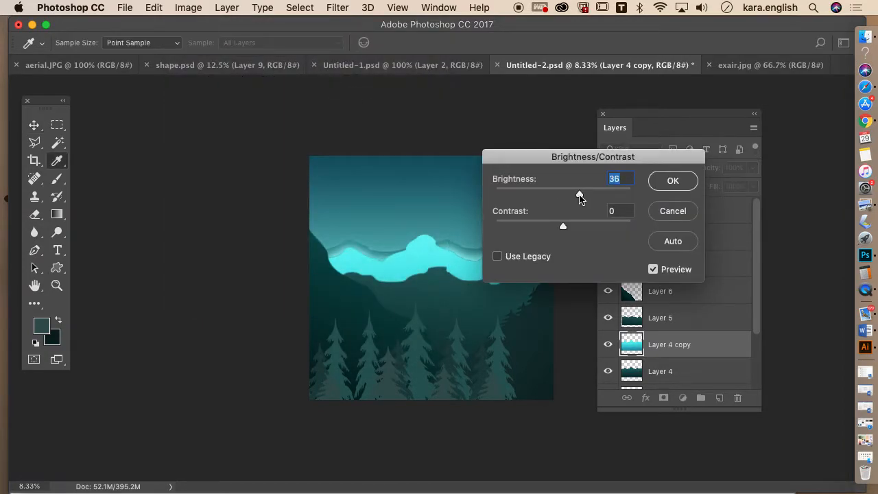
pyautogui.click(670, 183)
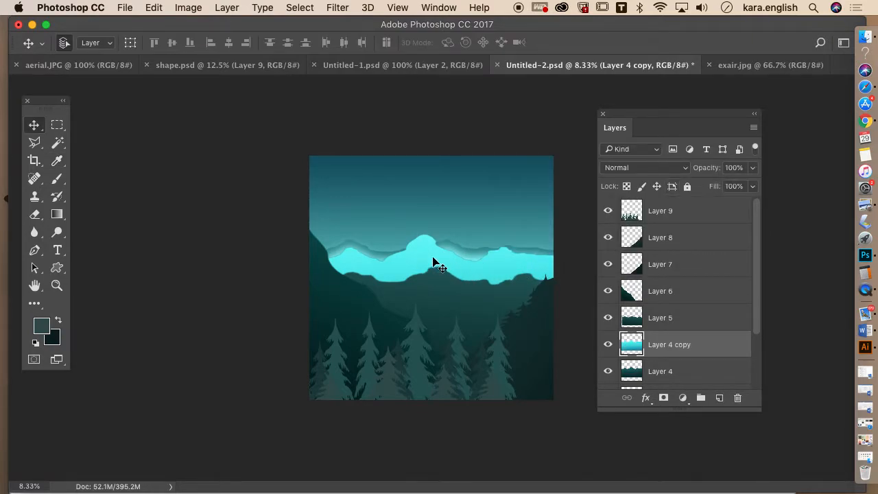
# Soften the edges of Layer 4 copy by applying the last-used Gaussian Blur three times.
pyautogui.click(336, 8)
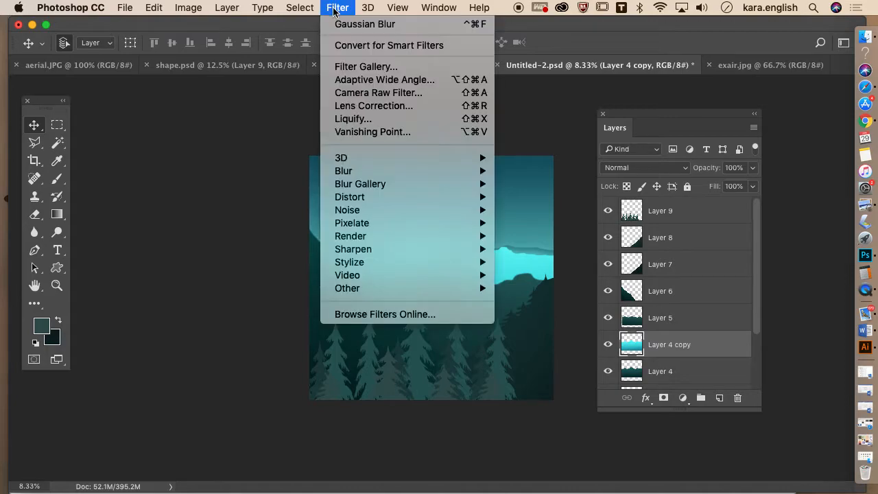
pyautogui.click(335, 25)
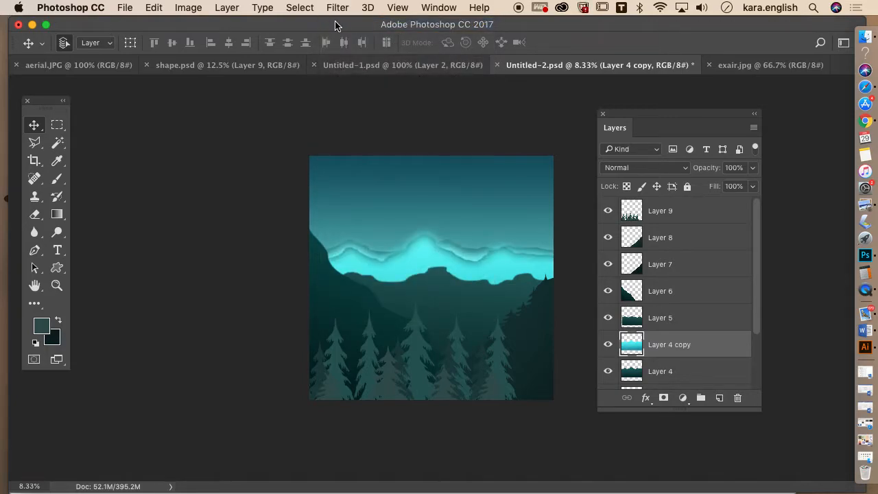
pyautogui.click(343, 11)
pyautogui.click(339, 26)
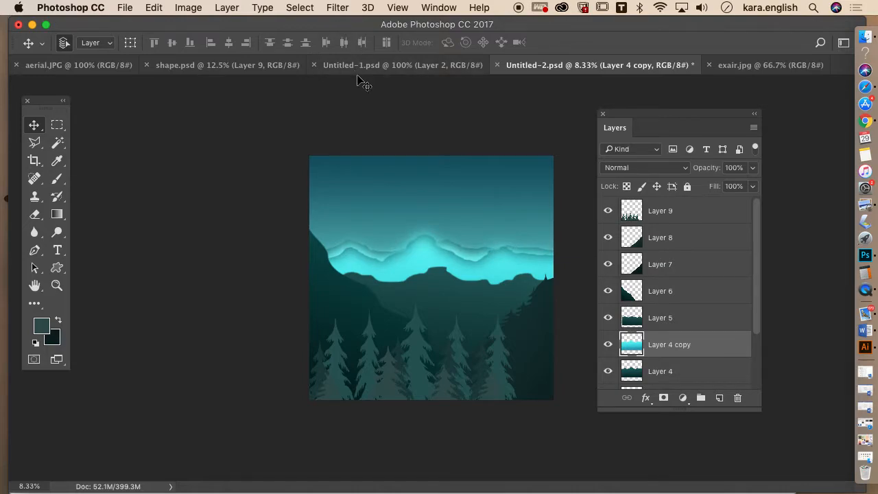
pyautogui.click(345, 11)
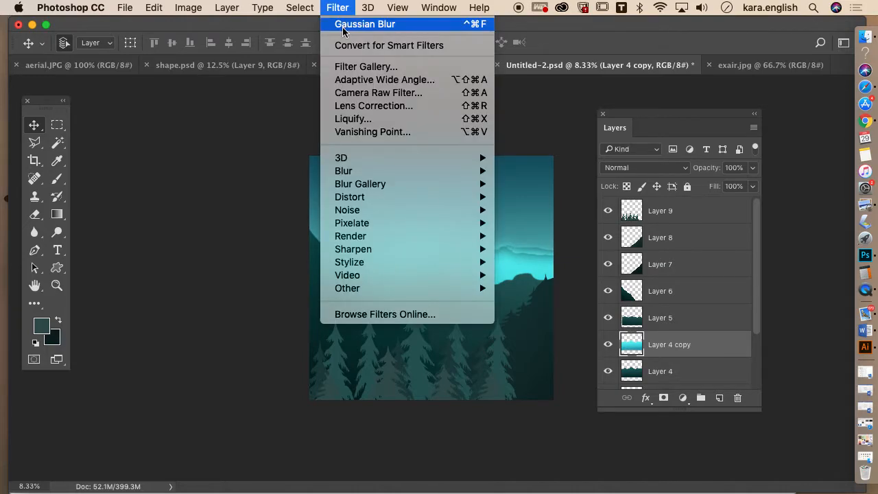
pyautogui.click(343, 27)
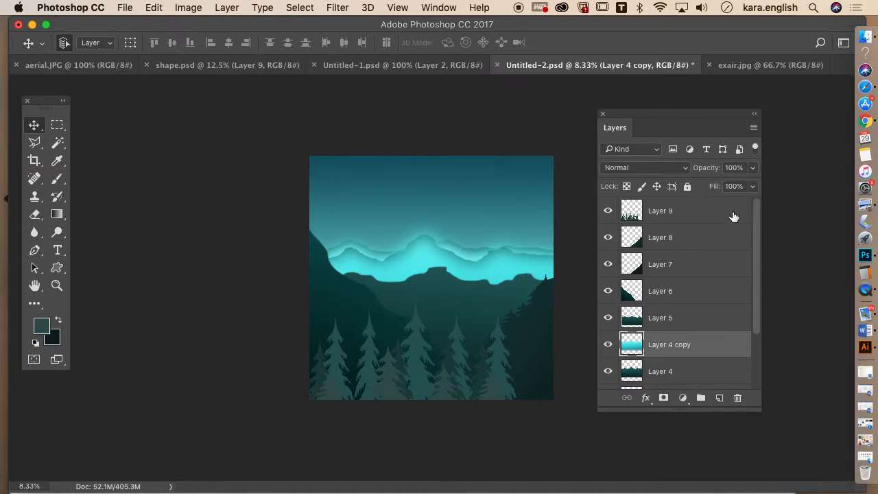
# Lower the opacity of Layer 4 copy to 67% and reposition its glow slightly lower between the mountain ridges as fog.
pyautogui.click(752, 168)
pyautogui.moveTo(751, 184); pyautogui.dragTo(732, 187)
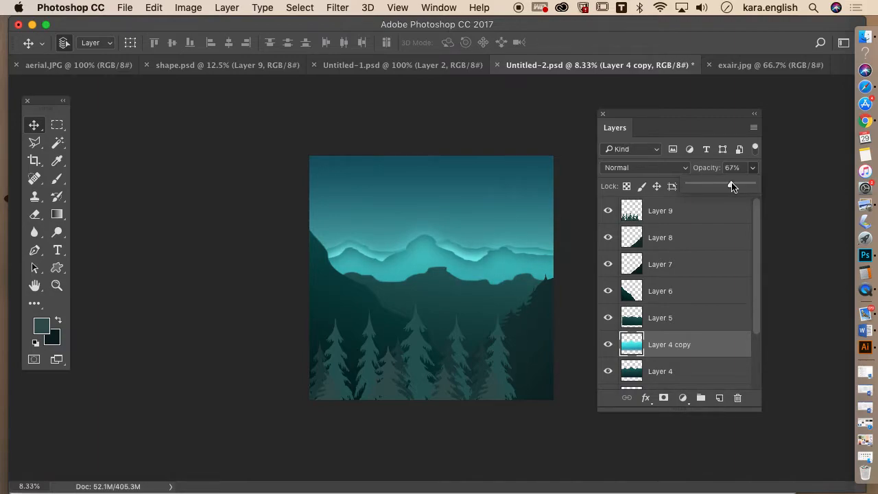
pyautogui.click(34, 127)
pyautogui.moveTo(410, 276); pyautogui.dragTo(407, 288)
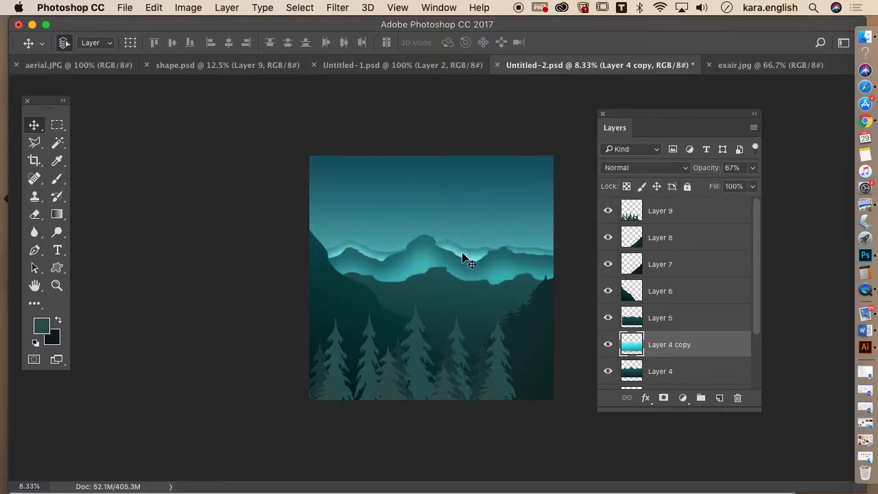
pyautogui.moveTo(422, 268); pyautogui.dragTo(421, 247)
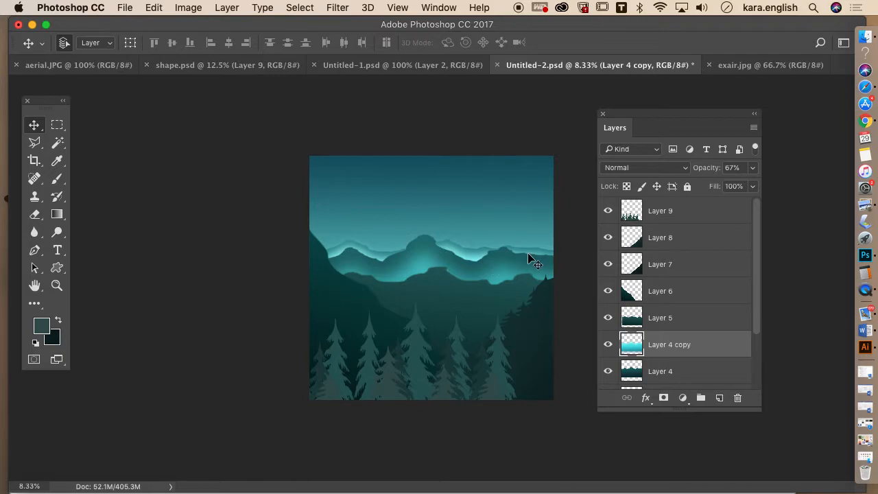
# Try smudging the mountain ridge on Layer 5 with the Smudge tool, using a 5000 px brush at 50% strength.
pyautogui.click(59, 233)
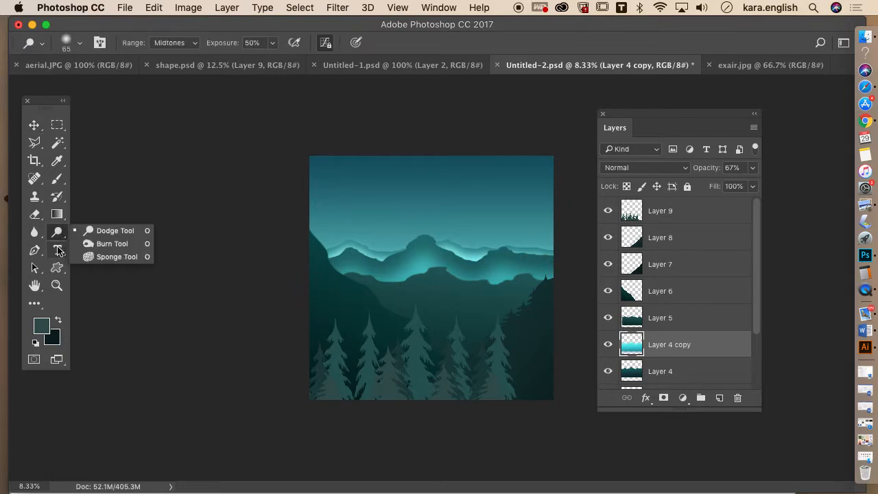
pyautogui.click(38, 235)
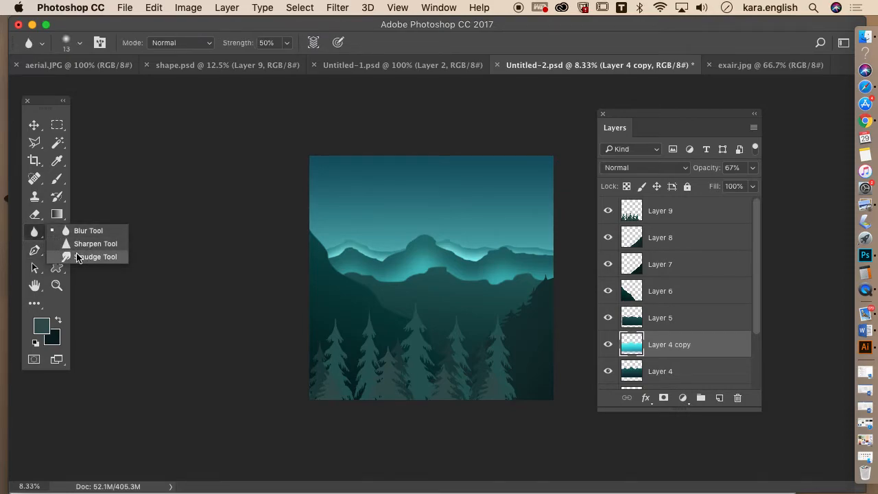
pyautogui.click(93, 257)
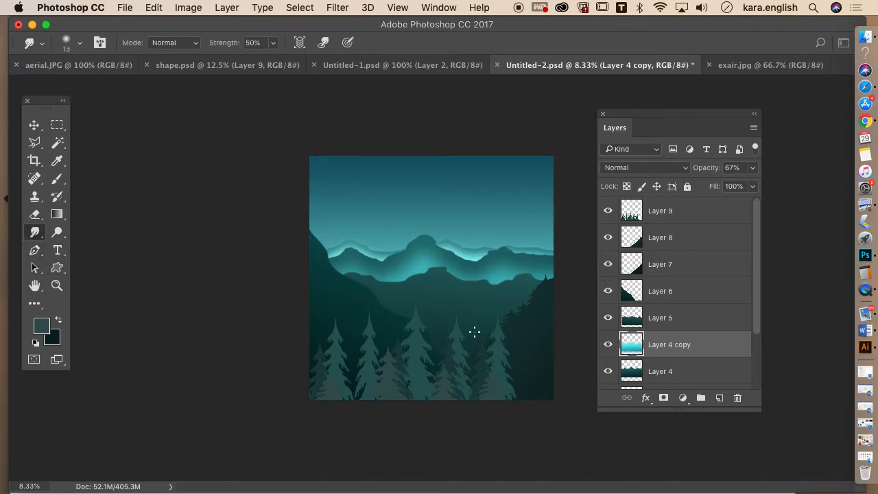
pyautogui.click(663, 317)
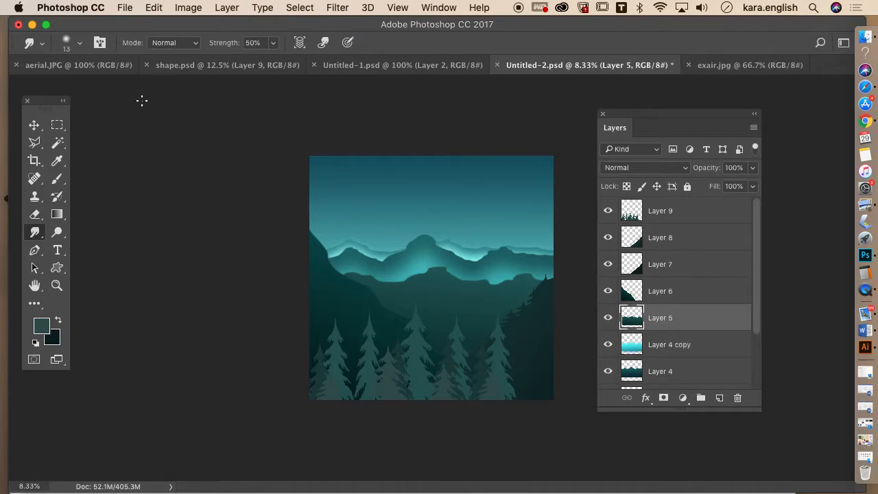
pyautogui.click(79, 42)
pyautogui.moveTo(87, 86)
pyautogui.mouseDown()
pyautogui.moveTo(115, 89)
pyautogui.moveTo(271, 215)
pyautogui.mouseUp()
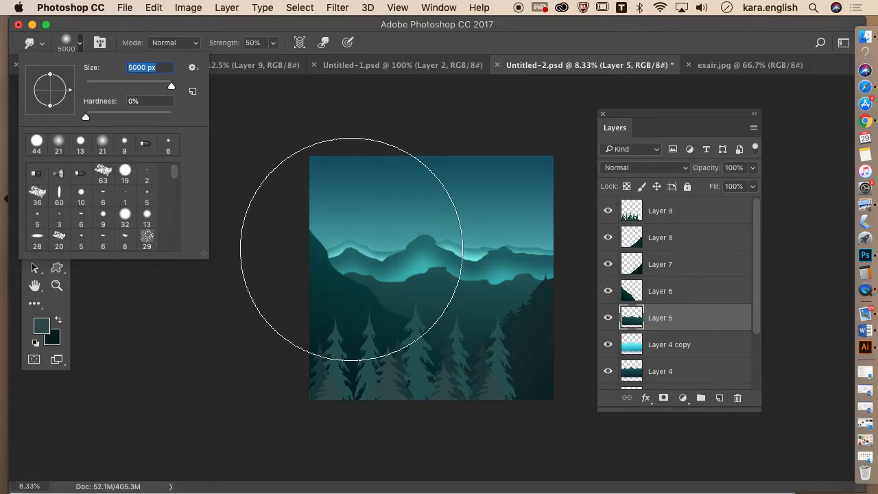
pyautogui.click(337, 255)
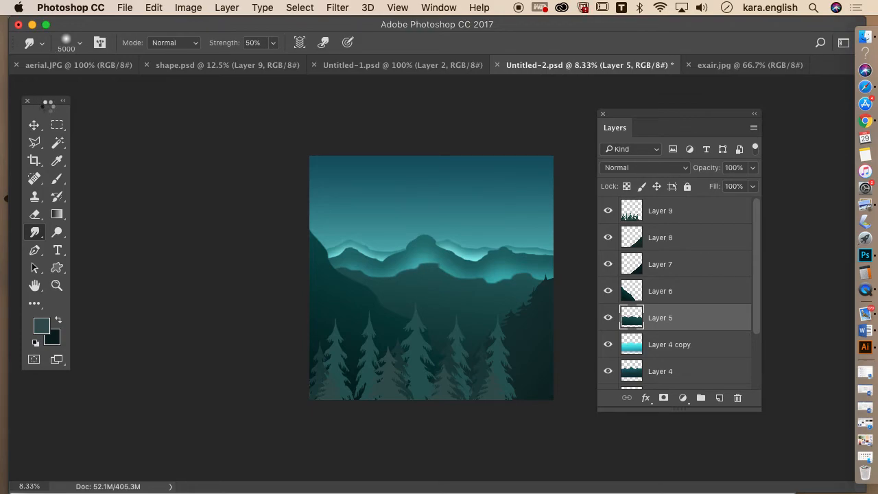
# Switch to QuickTime Player, end the screen recording, and enter "Adding Fog Between LAyers" as its save name.
pyautogui.click(865, 293)
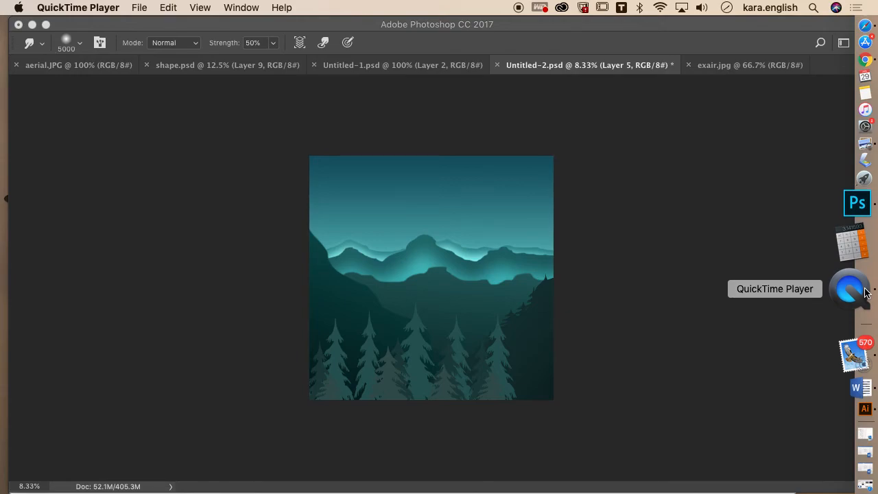
pyautogui.rightClick(866, 293)
pyautogui.click(768, 303)
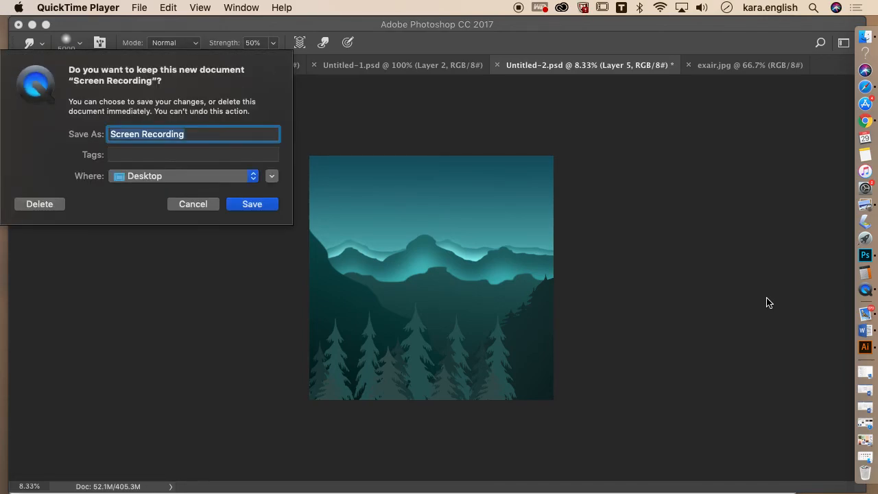
pyautogui.write('Add')
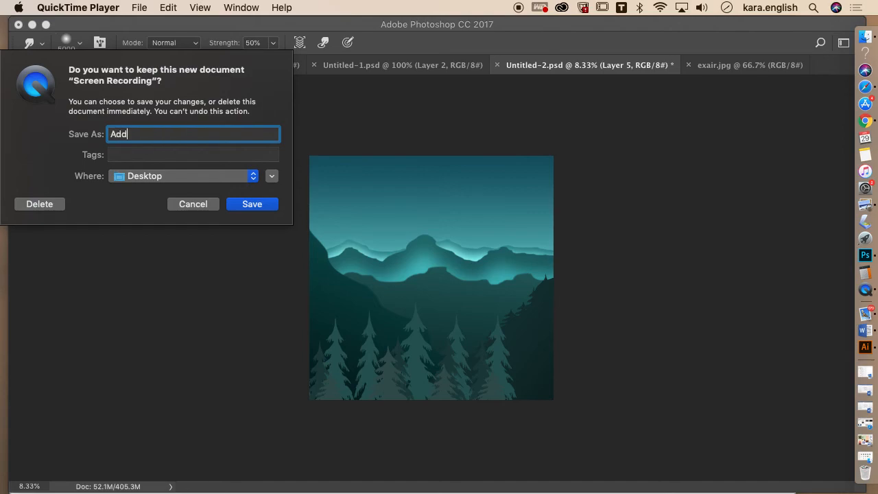
pyautogui.write('ing Fog Between LAyers')
pyautogui.moveTo(210, 133); pyautogui.dragTo(205, 137)
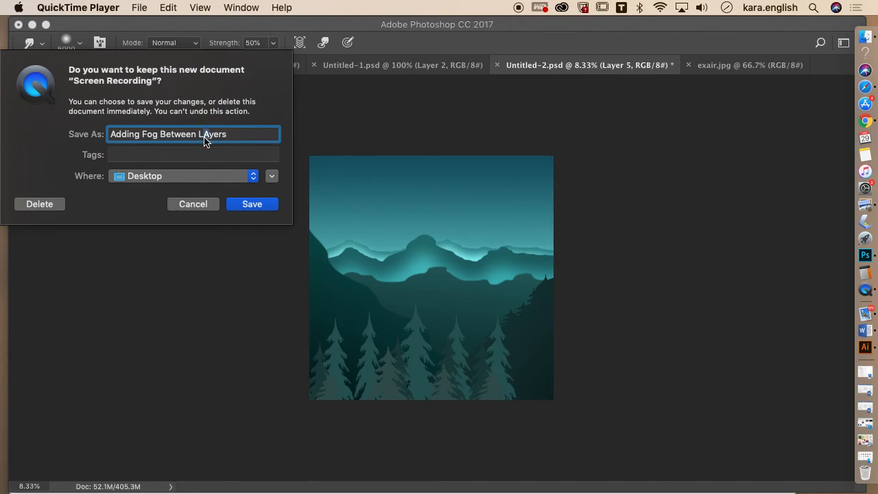